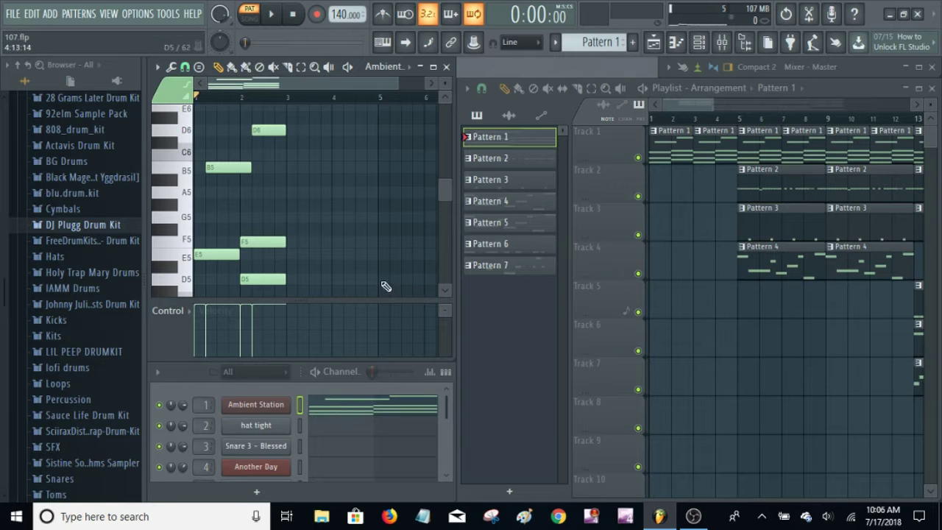
Review the Pattern 1 chord notes from A4 up to D6, then open Ambient Station's EP-Station plugin.
{"action": "left_click", "coordinate": [445, 292]}
{"action": "left_click", "coordinate": [446, 291]}
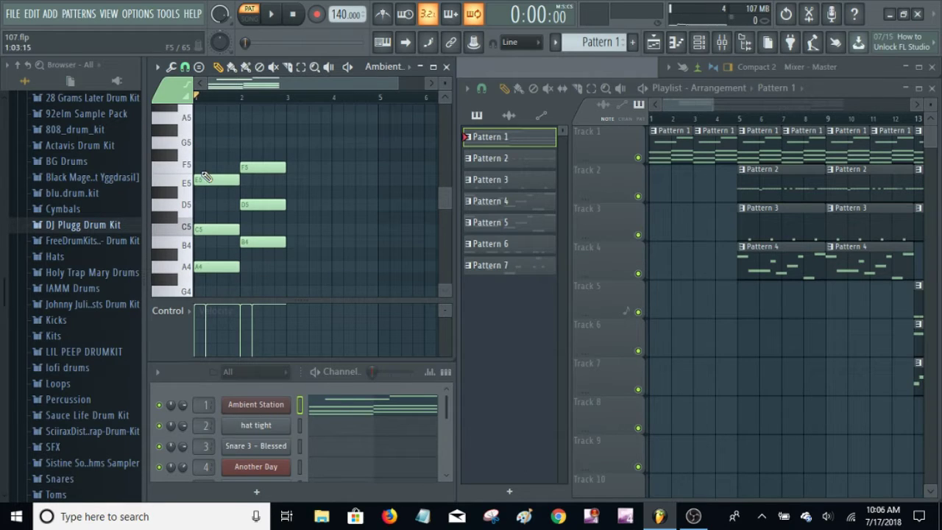
{"action": "left_click", "coordinate": [444, 98]}
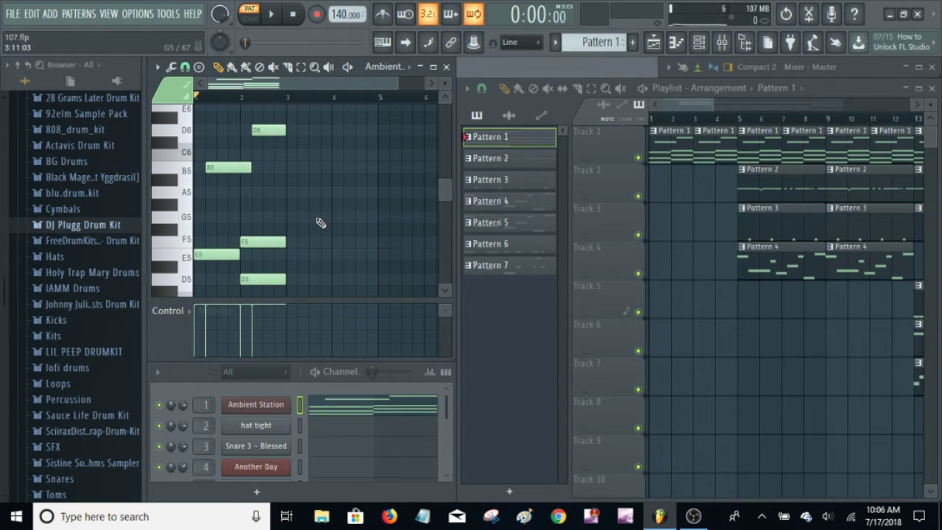
{"action": "left_click", "coordinate": [445, 289]}
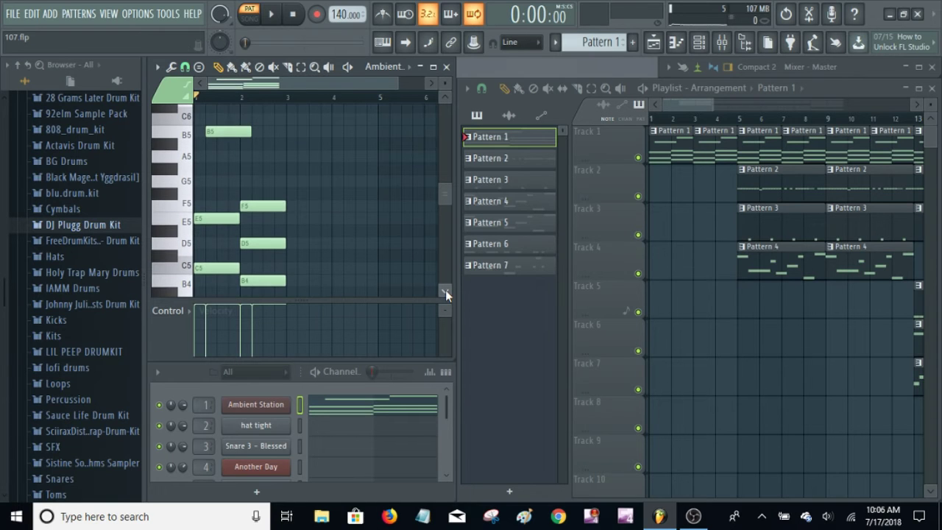
{"action": "left_click", "coordinate": [446, 98]}
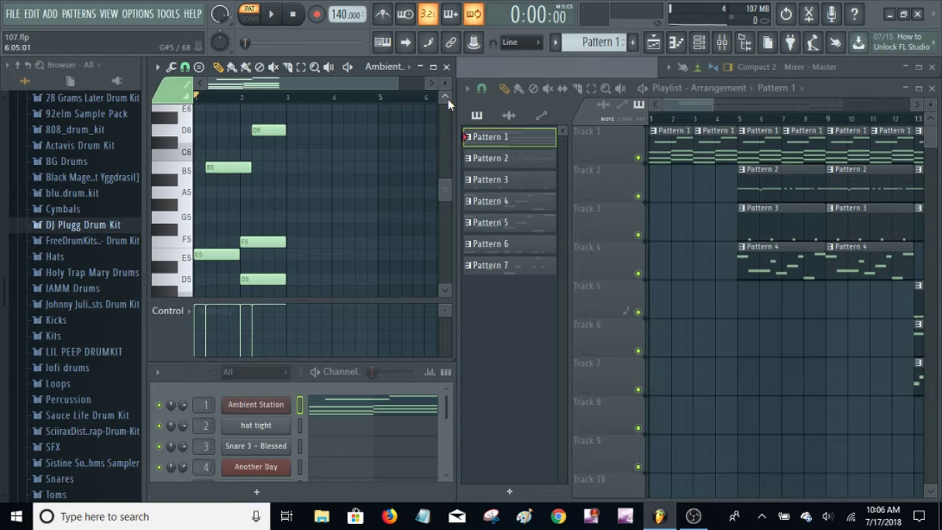
{"action": "left_click", "coordinate": [261, 405]}
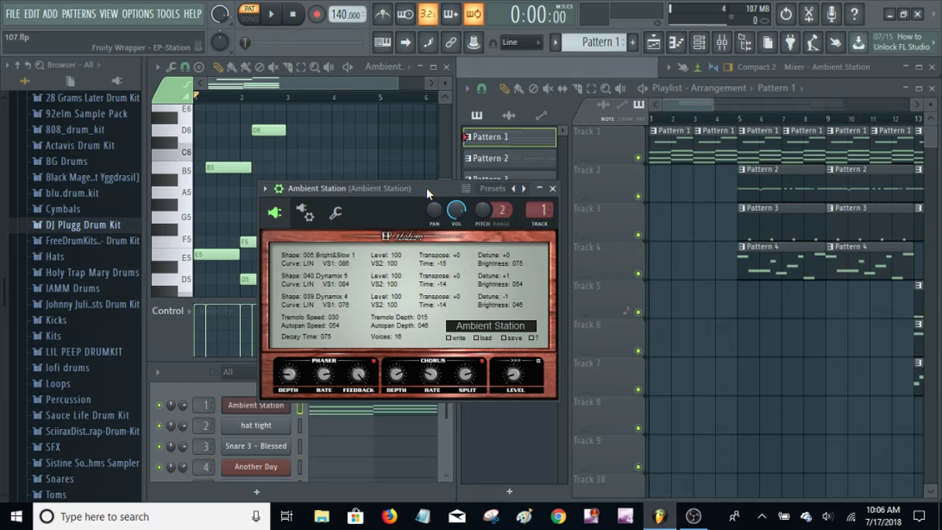
Close the EP-Station window and play the Pattern 1 chords once before stopping.
{"action": "left_click_drag", "start_coordinate": [426, 187], "coordinate": [426, 211]}
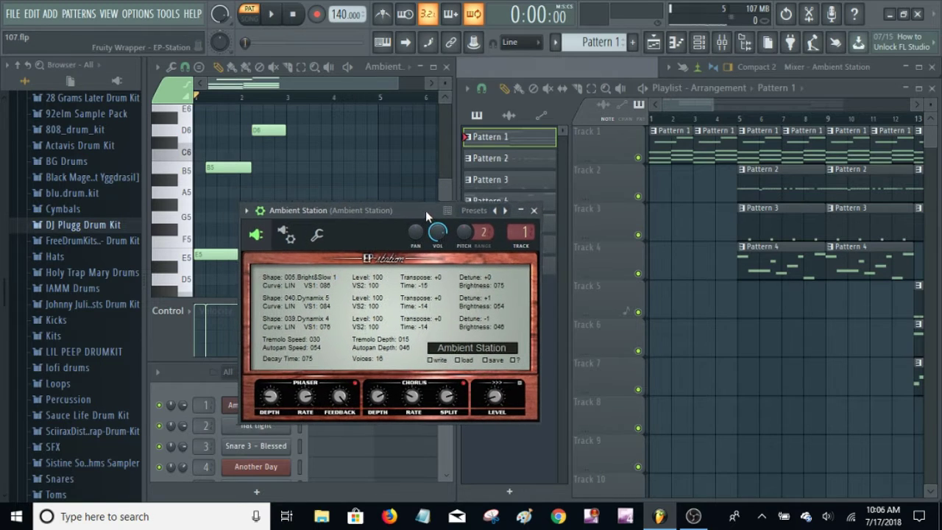
{"action": "left_click", "coordinate": [534, 210]}
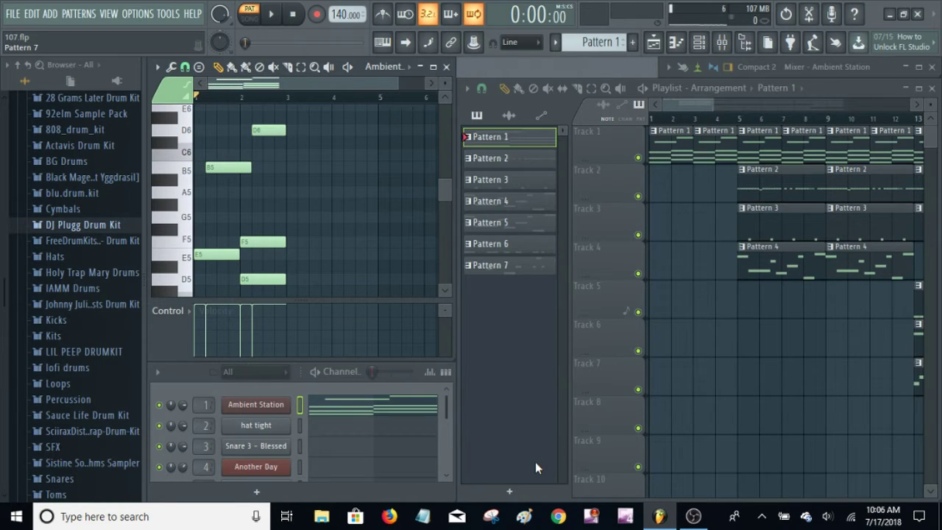
{"action": "key", "text": "space"}
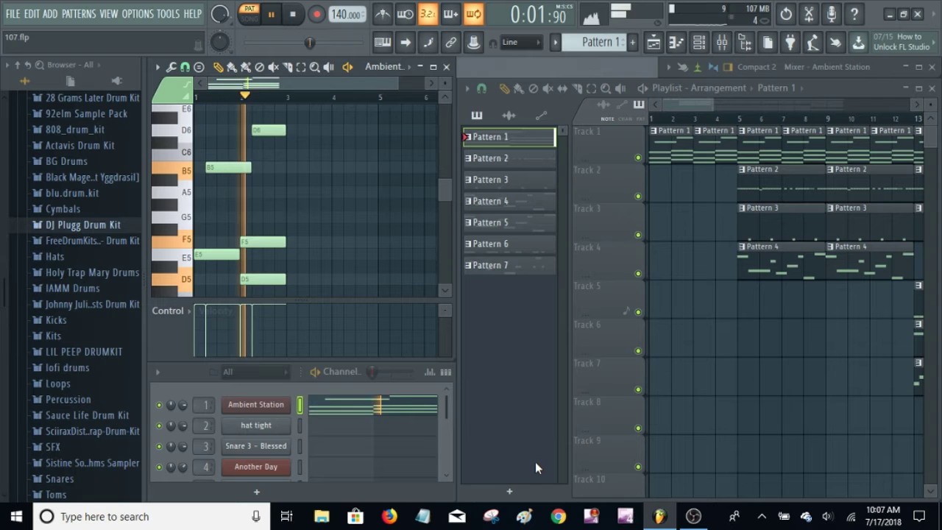
{"action": "key", "text": "space"}
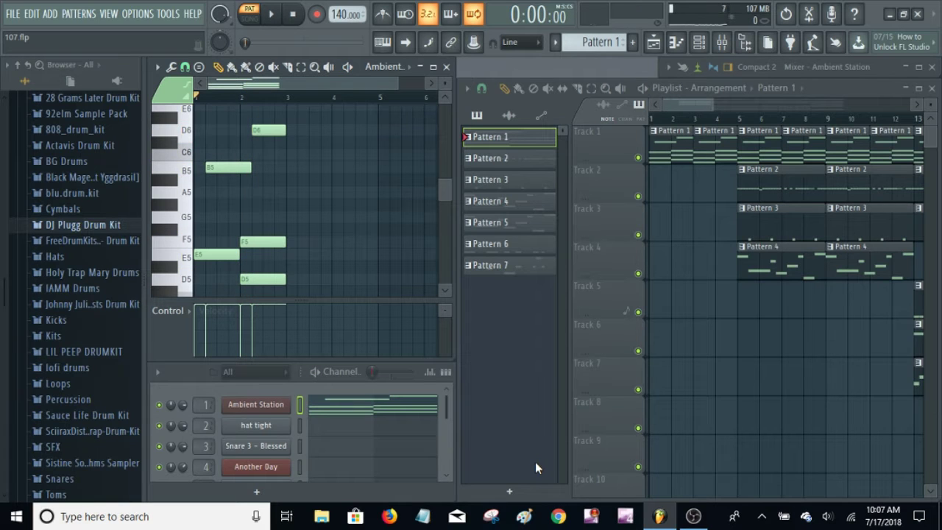
Switch to Pattern 2 and play the hat tight hi-hat notes on C5 and B4.
{"action": "left_click", "coordinate": [530, 163]}
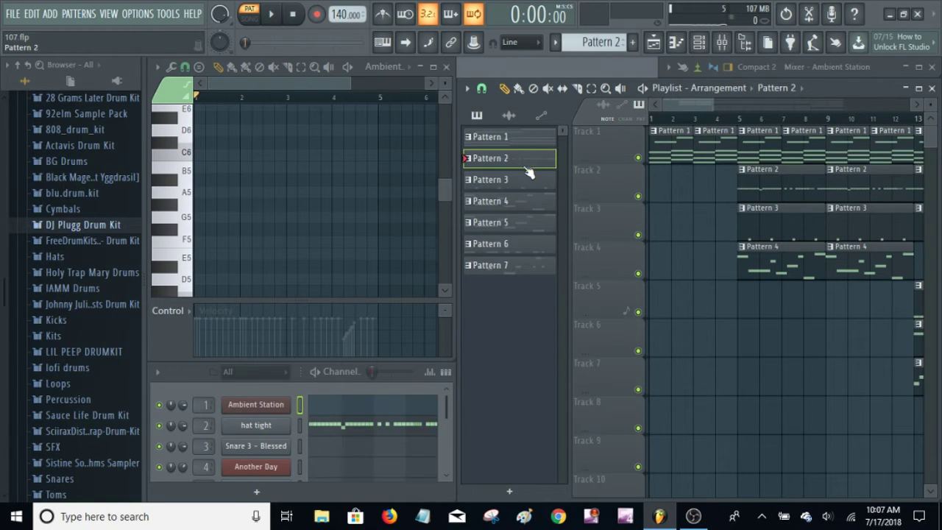
{"action": "left_click", "coordinate": [386, 424]}
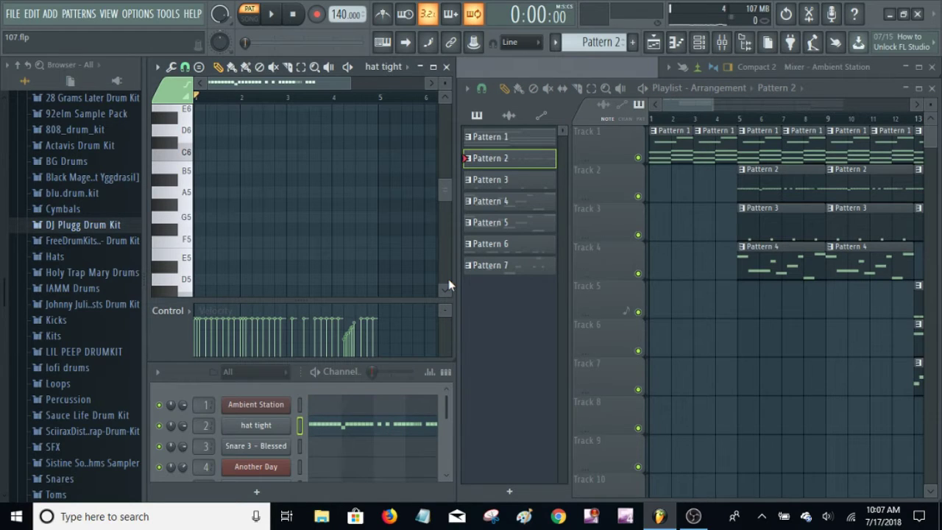
{"action": "scroll", "coordinate": [445, 287], "scroll_direction": "down", "scroll_amount": 3}
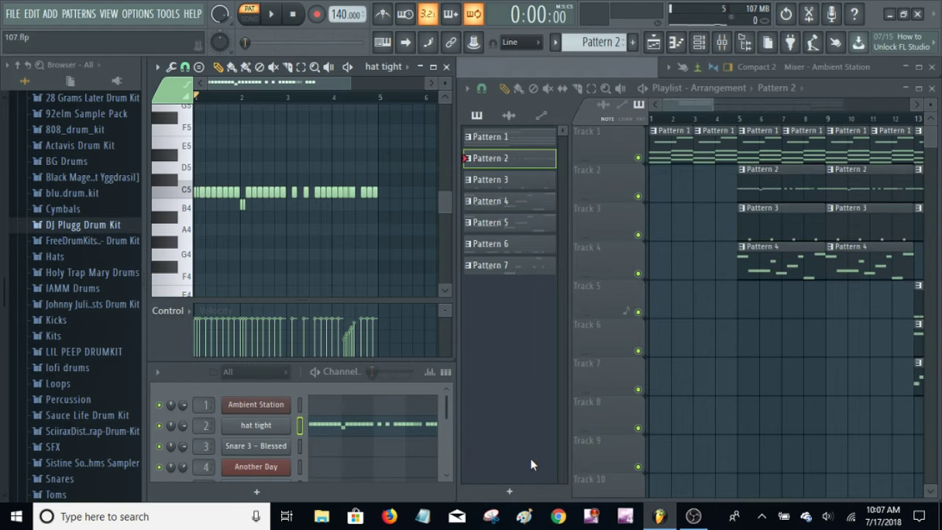
{"action": "key", "text": "space"}
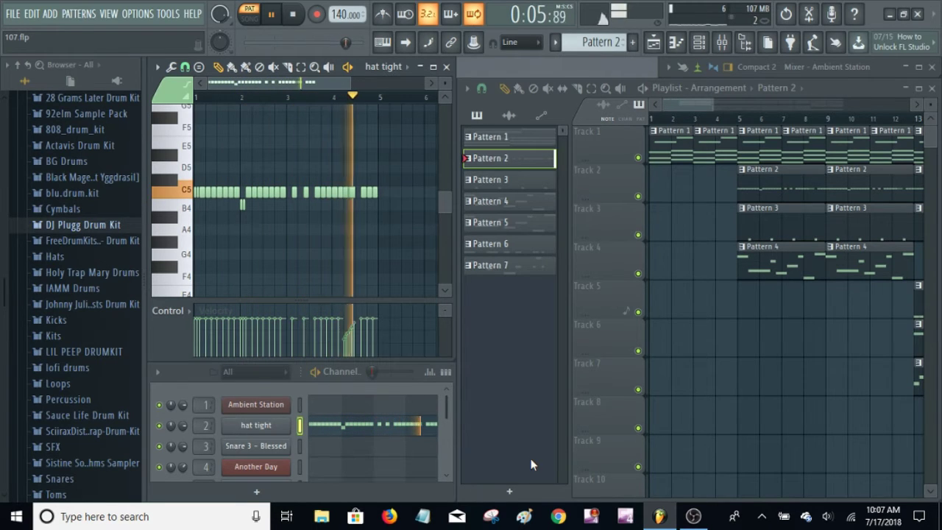
{"action": "key", "text": "space"}
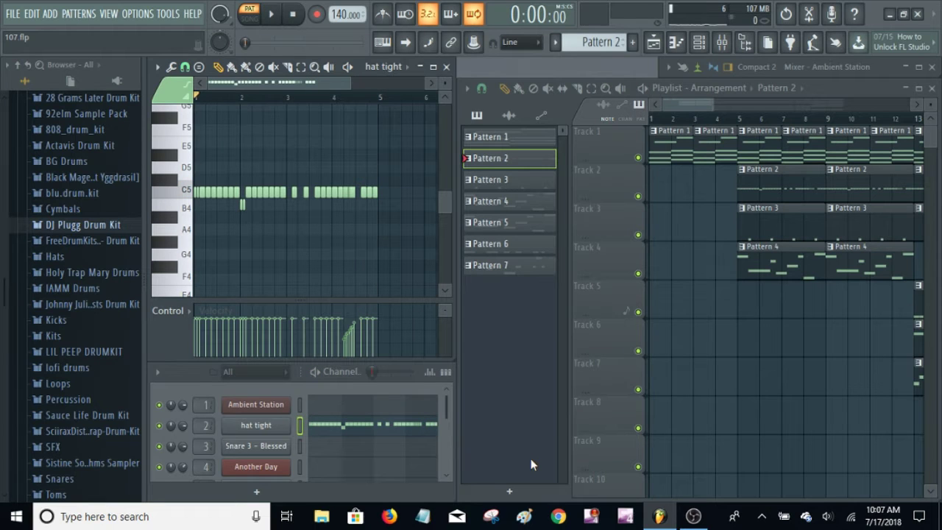
Switch to Pattern 3 and play the four C5 notes of Snare 3 – Blessed.
{"action": "left_click", "coordinate": [538, 185]}
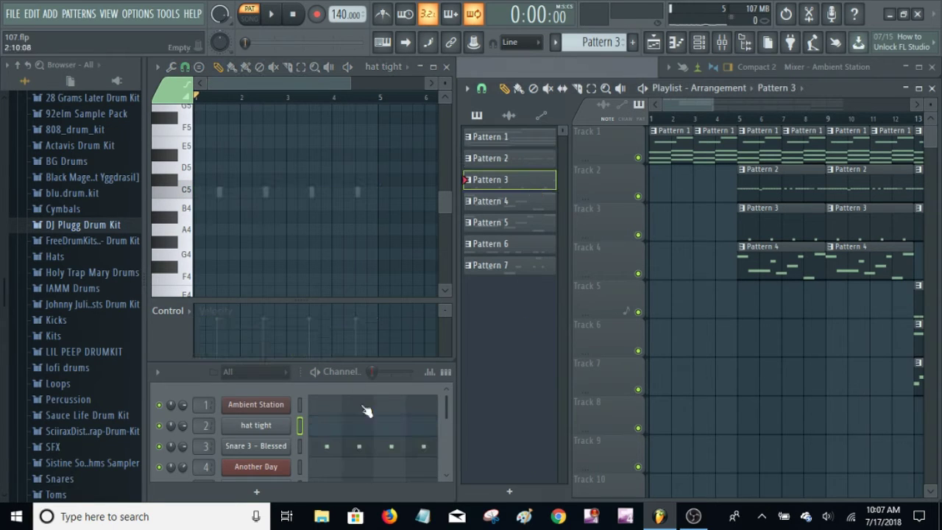
{"action": "left_click", "coordinate": [362, 448]}
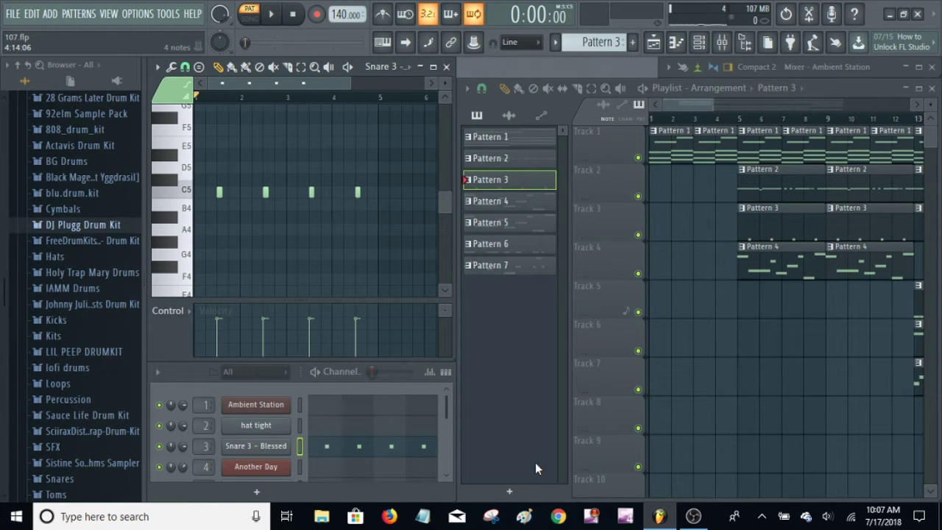
{"action": "key", "text": "space"}
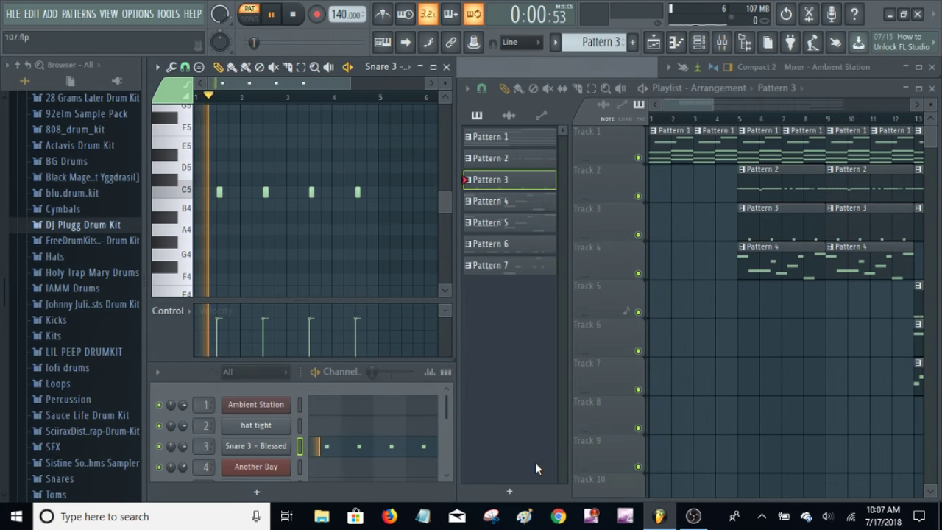
{"action": "key", "text": "space"}
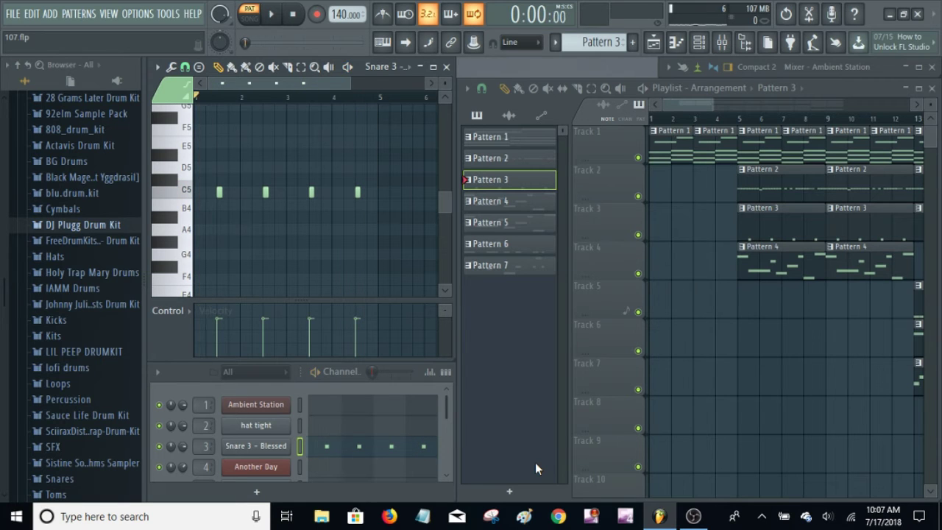
Switch to Pattern 4, load Another Day's melody, and open its Cobalt synth.
{"action": "left_click", "coordinate": [538, 205]}
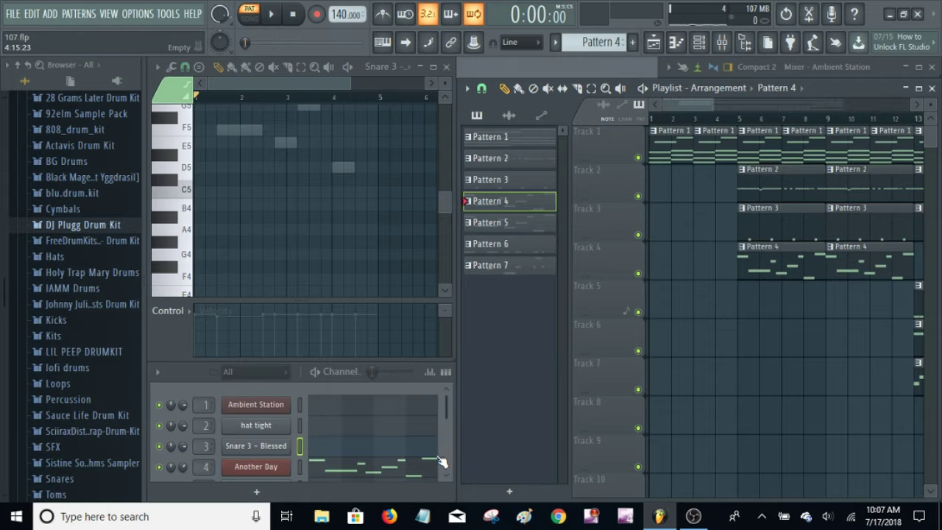
{"action": "left_click", "coordinate": [446, 97]}
{"action": "left_click", "coordinate": [445, 97]}
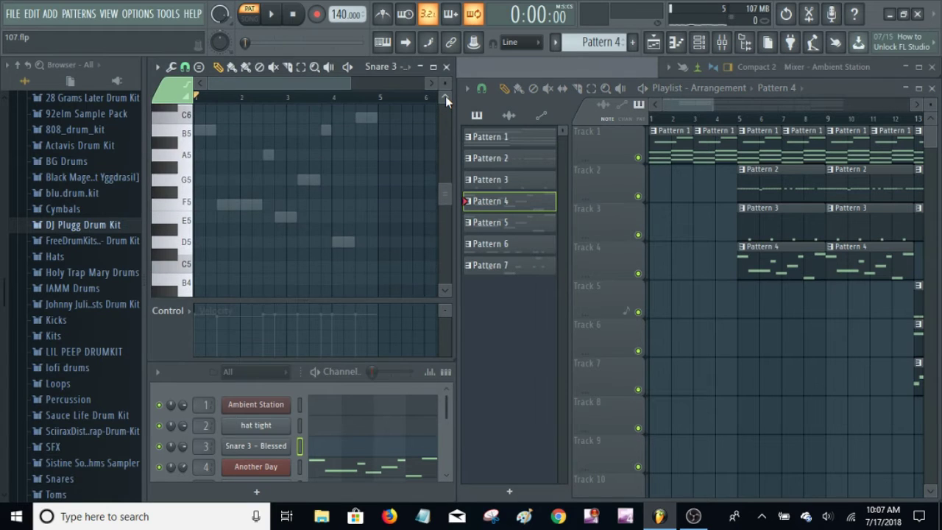
{"action": "left_click", "coordinate": [445, 96]}
{"action": "left_click", "coordinate": [446, 97]}
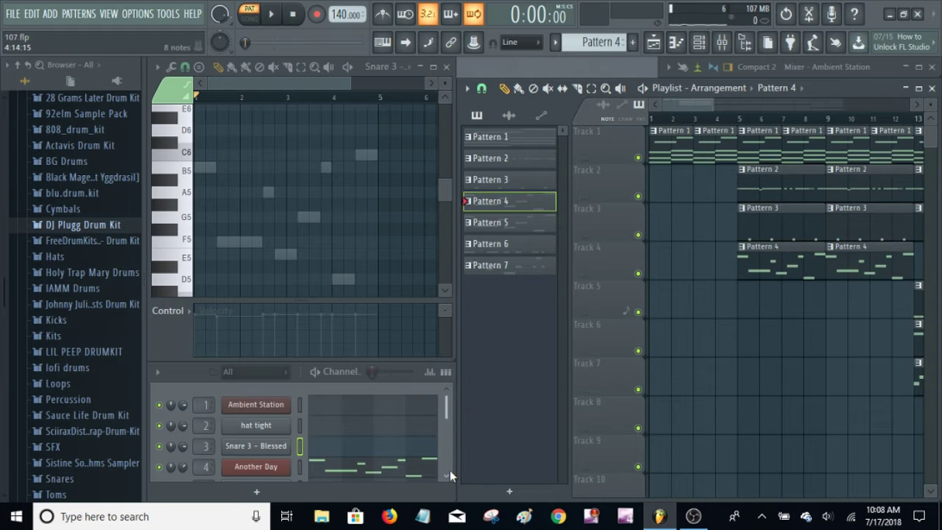
{"action": "scroll", "coordinate": [446, 471], "scroll_direction": "down", "scroll_amount": 1}
{"action": "scroll", "coordinate": [446, 471], "scroll_direction": "down", "scroll_amount": 1}
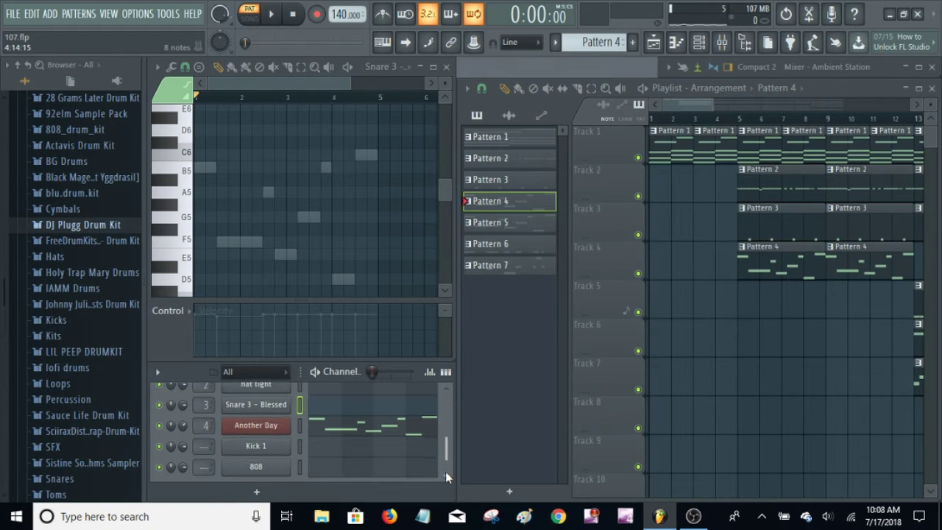
{"action": "left_click", "coordinate": [415, 431]}
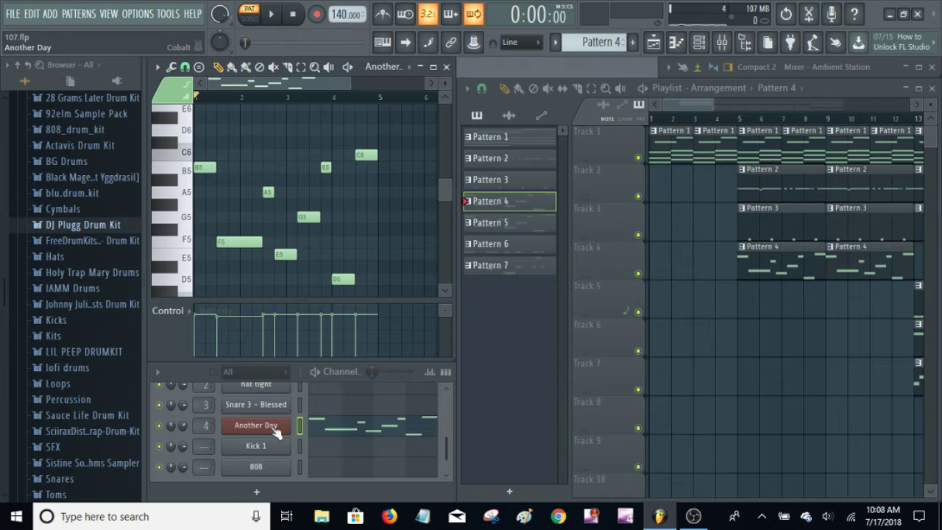
{"action": "left_click", "coordinate": [274, 430]}
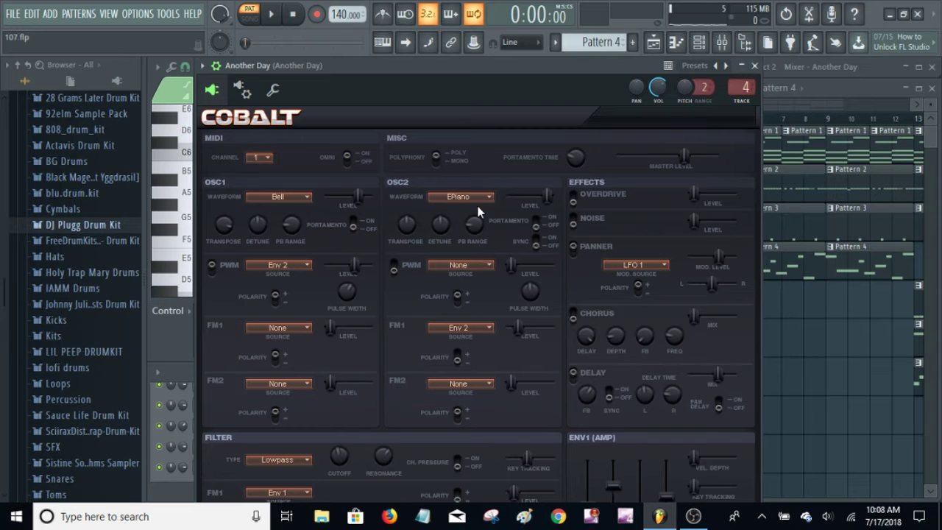
Leave Cobalt's OSC1 waveform on Bell and close the synth window.
{"action": "left_click", "coordinate": [282, 200]}
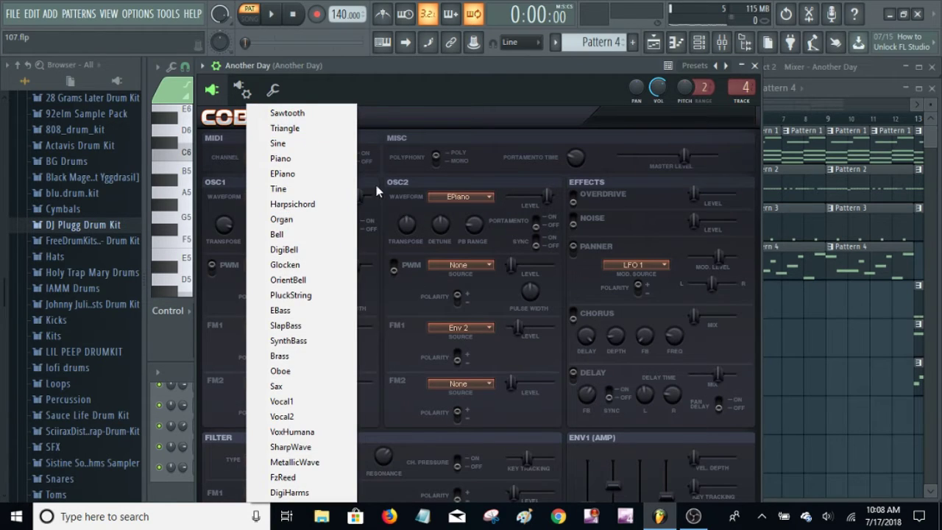
{"action": "left_click", "coordinate": [383, 221]}
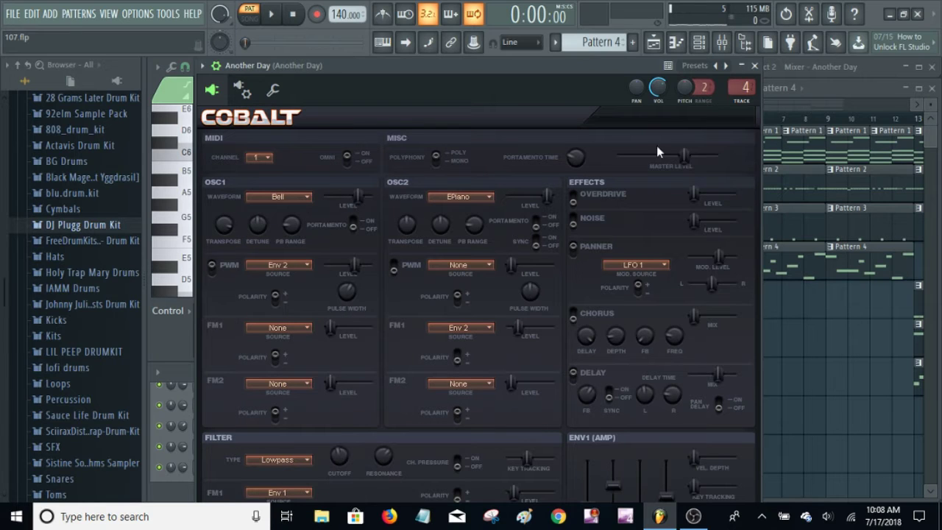
{"action": "left_click", "coordinate": [754, 66]}
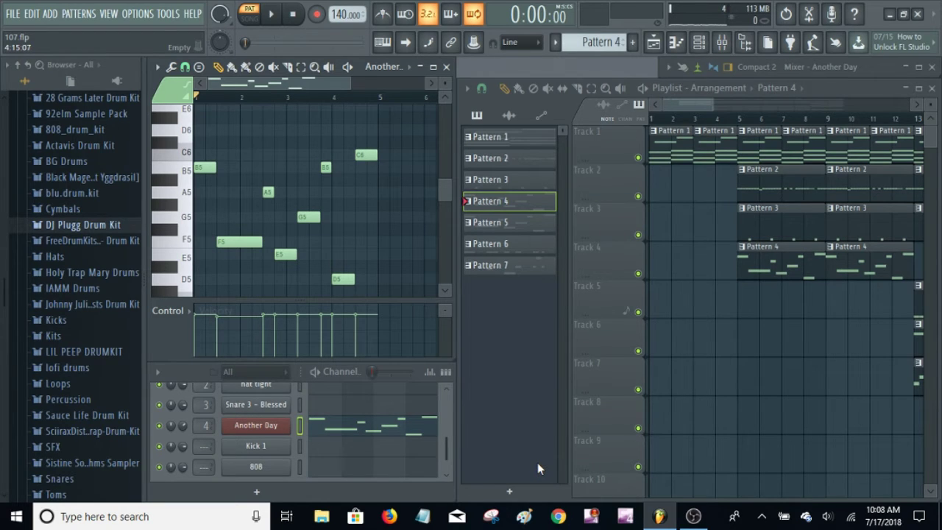
{"action": "key", "text": "space"}
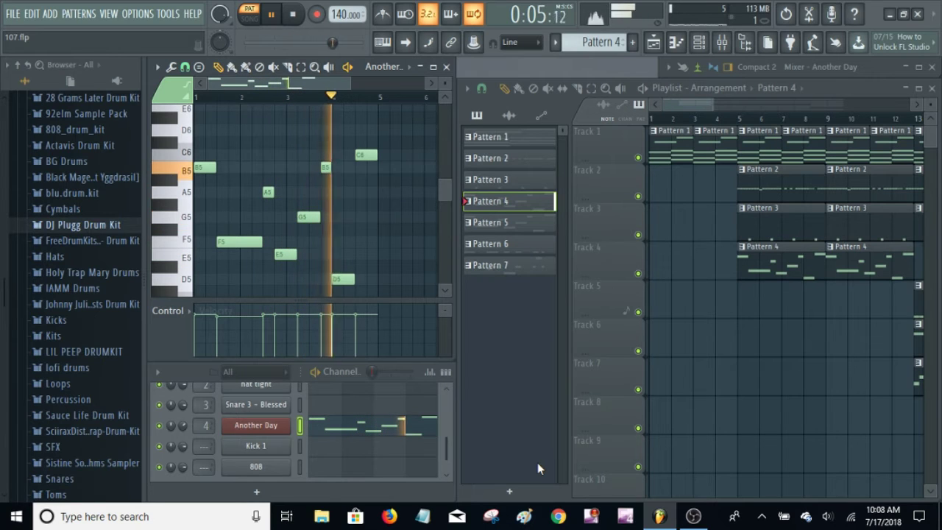
{"action": "key", "text": "space"}
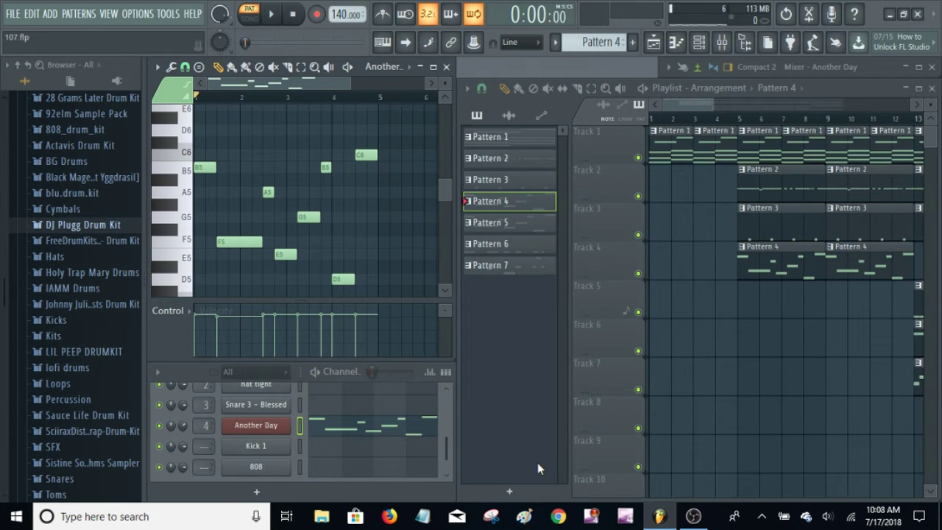
Switch to Pattern 5, bring its octave-higher Another Day notes into view, and play it.
{"action": "left_click", "coordinate": [541, 230]}
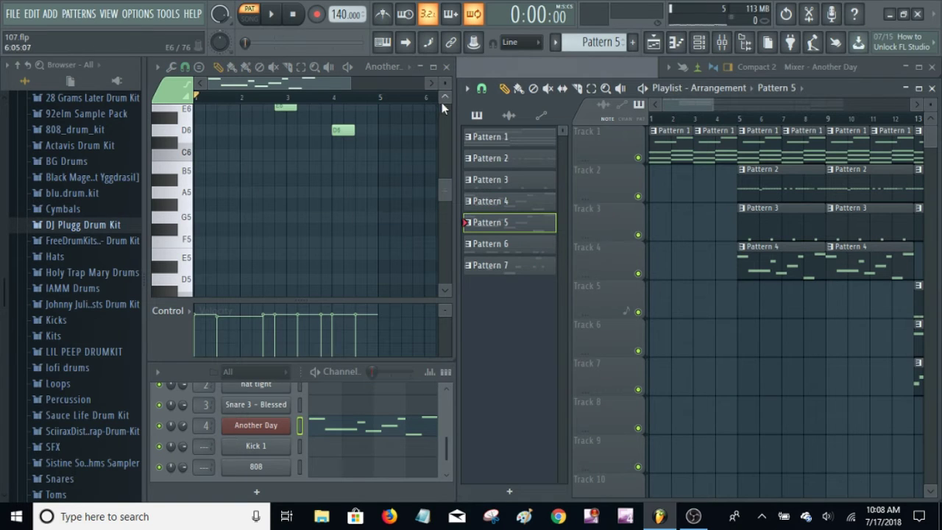
{"action": "left_click", "coordinate": [444, 96]}
{"action": "left_click", "coordinate": [444, 96]}
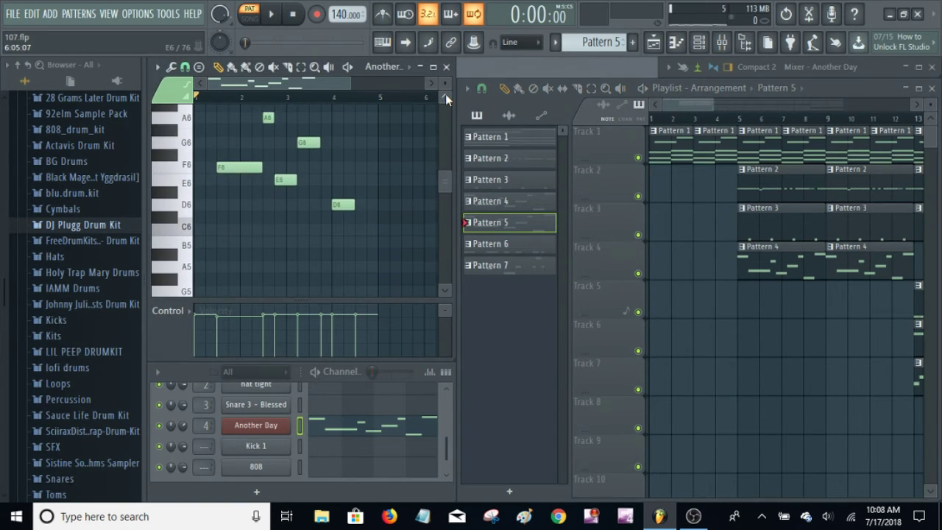
{"action": "left_click", "coordinate": [445, 97]}
{"action": "left_click", "coordinate": [445, 95]}
{"action": "left_click", "coordinate": [445, 95]}
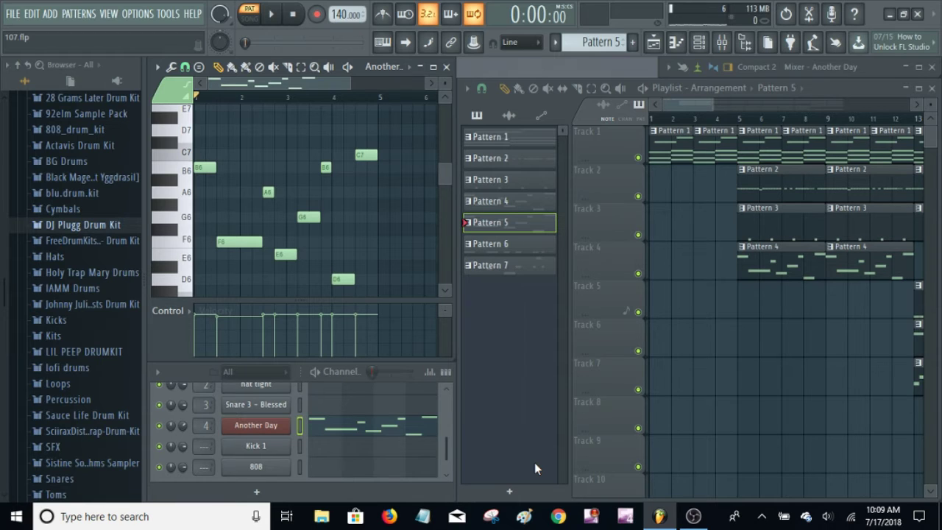
{"action": "key", "text": "space"}
Switch to Pattern 6, bring its Kick 1 C5 hits into view, and stop playback.
{"action": "left_click", "coordinate": [525, 249]}
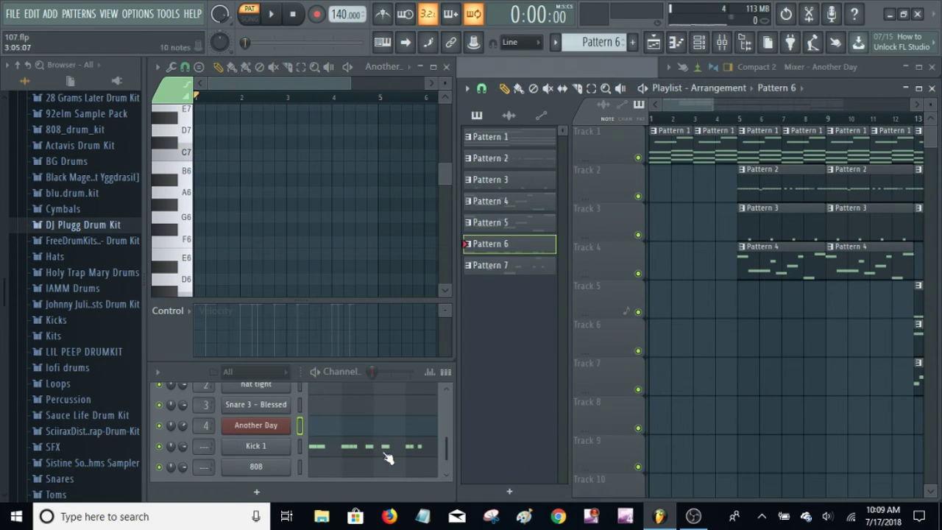
{"action": "scroll", "coordinate": [448, 286], "scroll_direction": "down", "scroll_amount": 8}
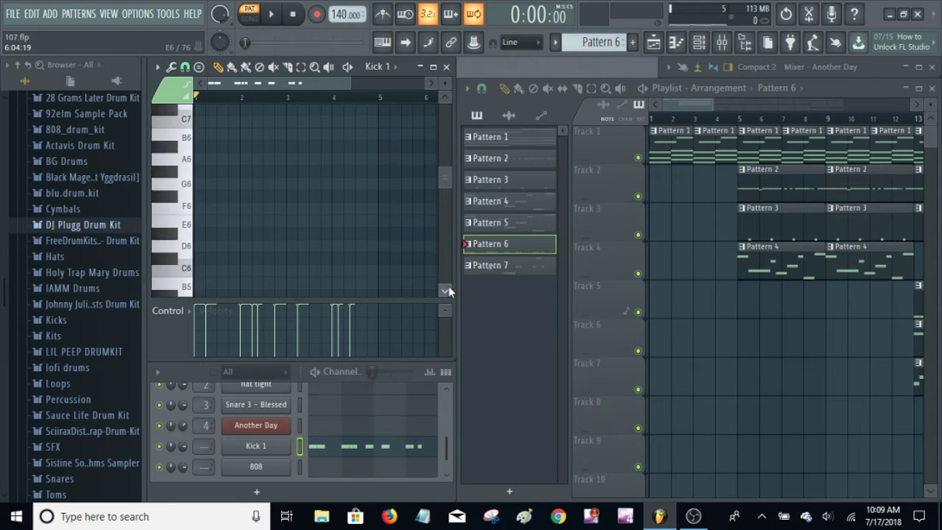
{"action": "left_click", "coordinate": [445, 291]}
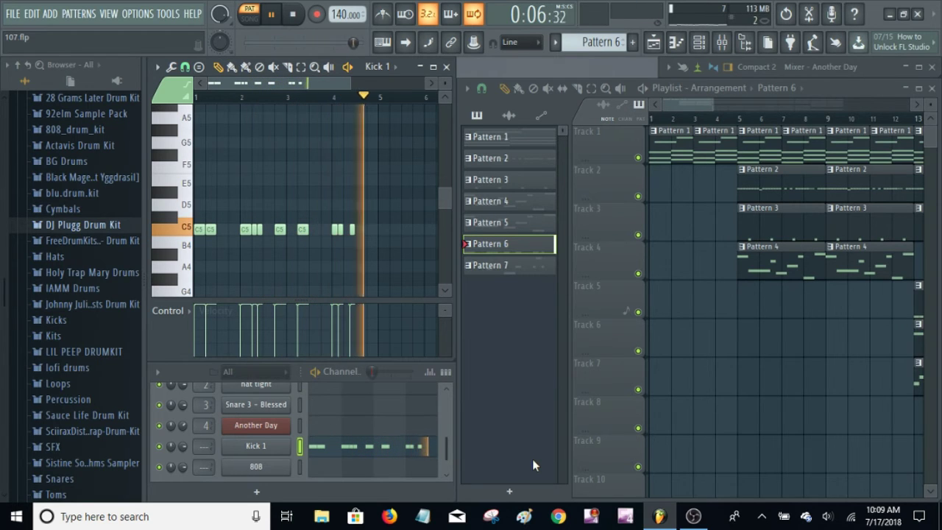
{"action": "key", "text": "space"}
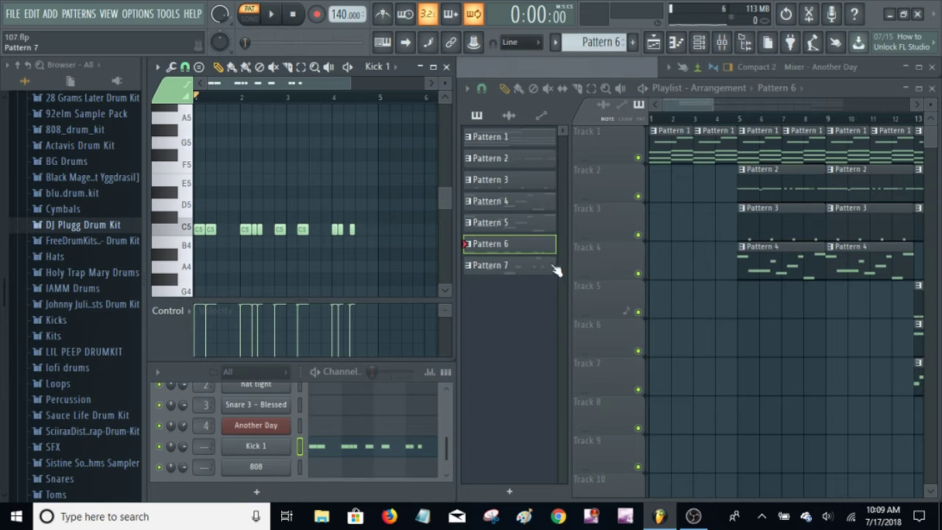
Switch to Pattern 7 and play its 808 notes from A4 to E5, then stop.
{"action": "left_click", "coordinate": [515, 265]}
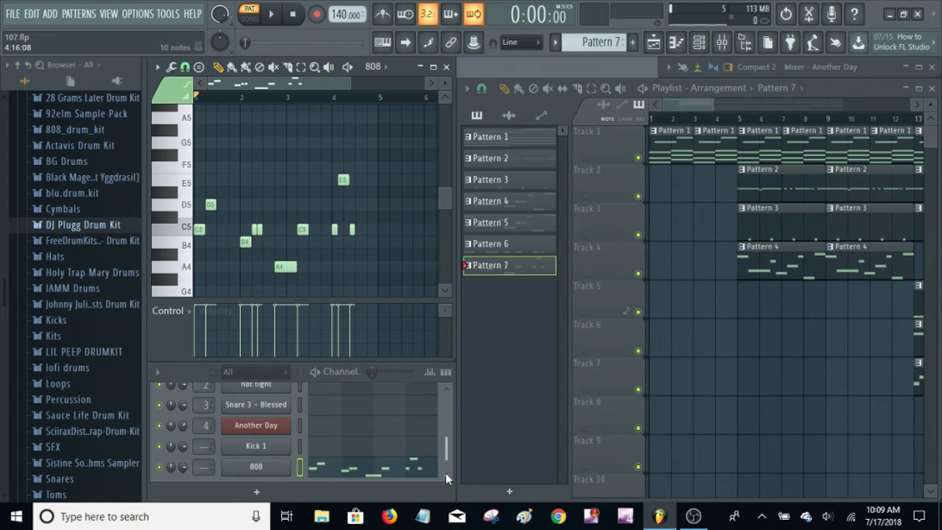
{"action": "scroll", "coordinate": [446, 472], "scroll_direction": "down", "scroll_amount": 1}
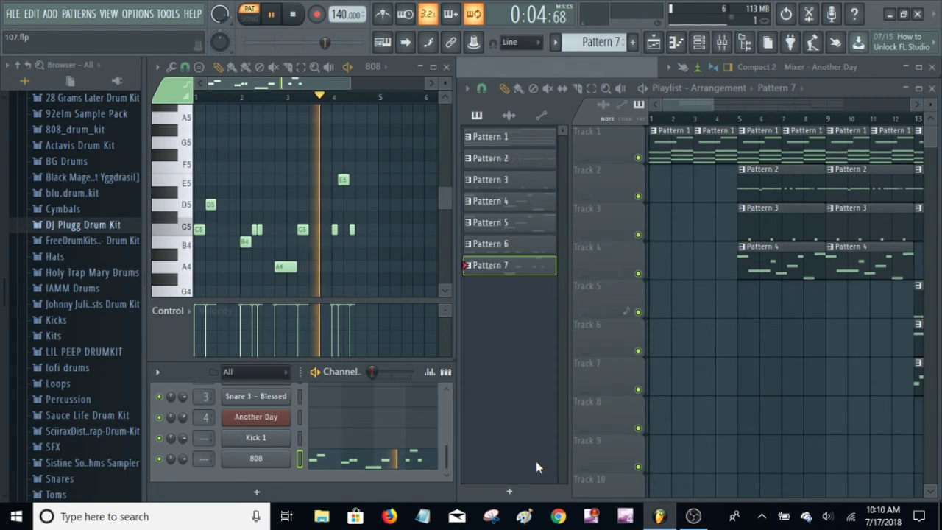
{"action": "key", "text": "space"}
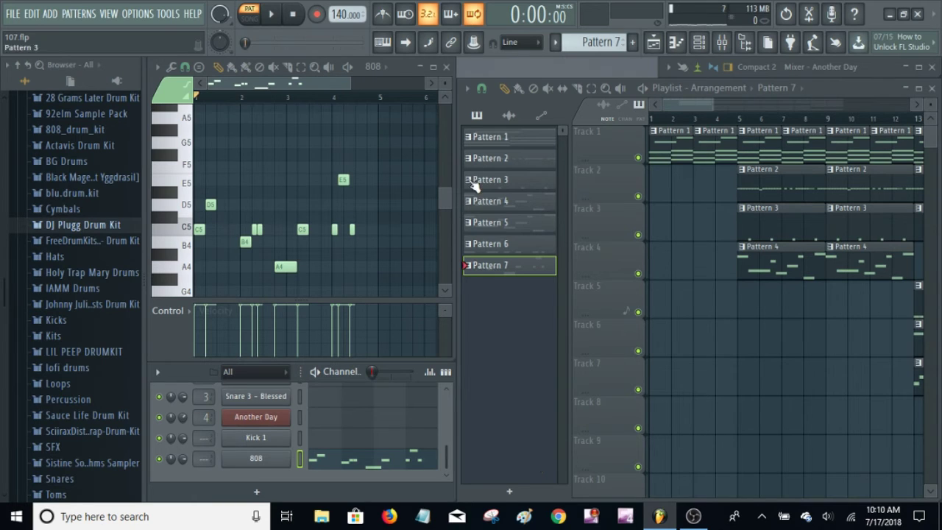
{"action": "right_click", "coordinate": [289, 9]}
{"action": "left_click", "coordinate": [287, 41]}
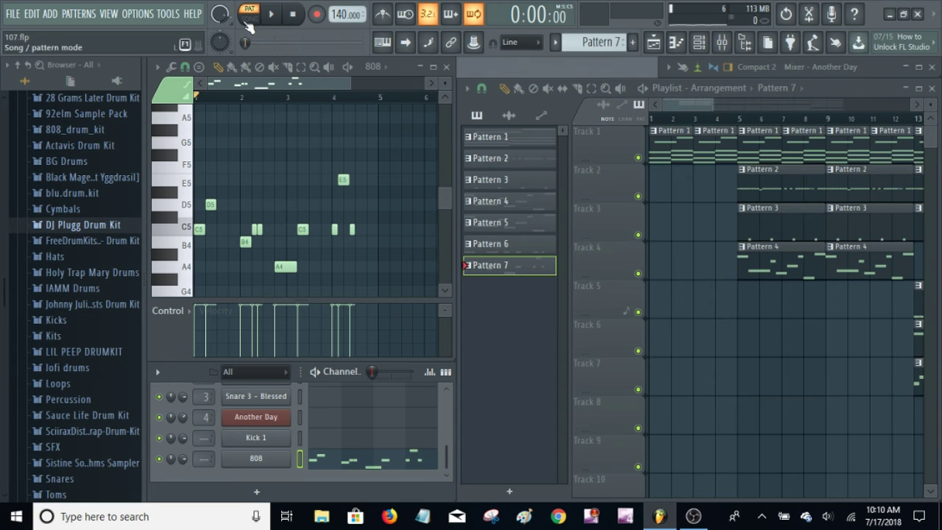